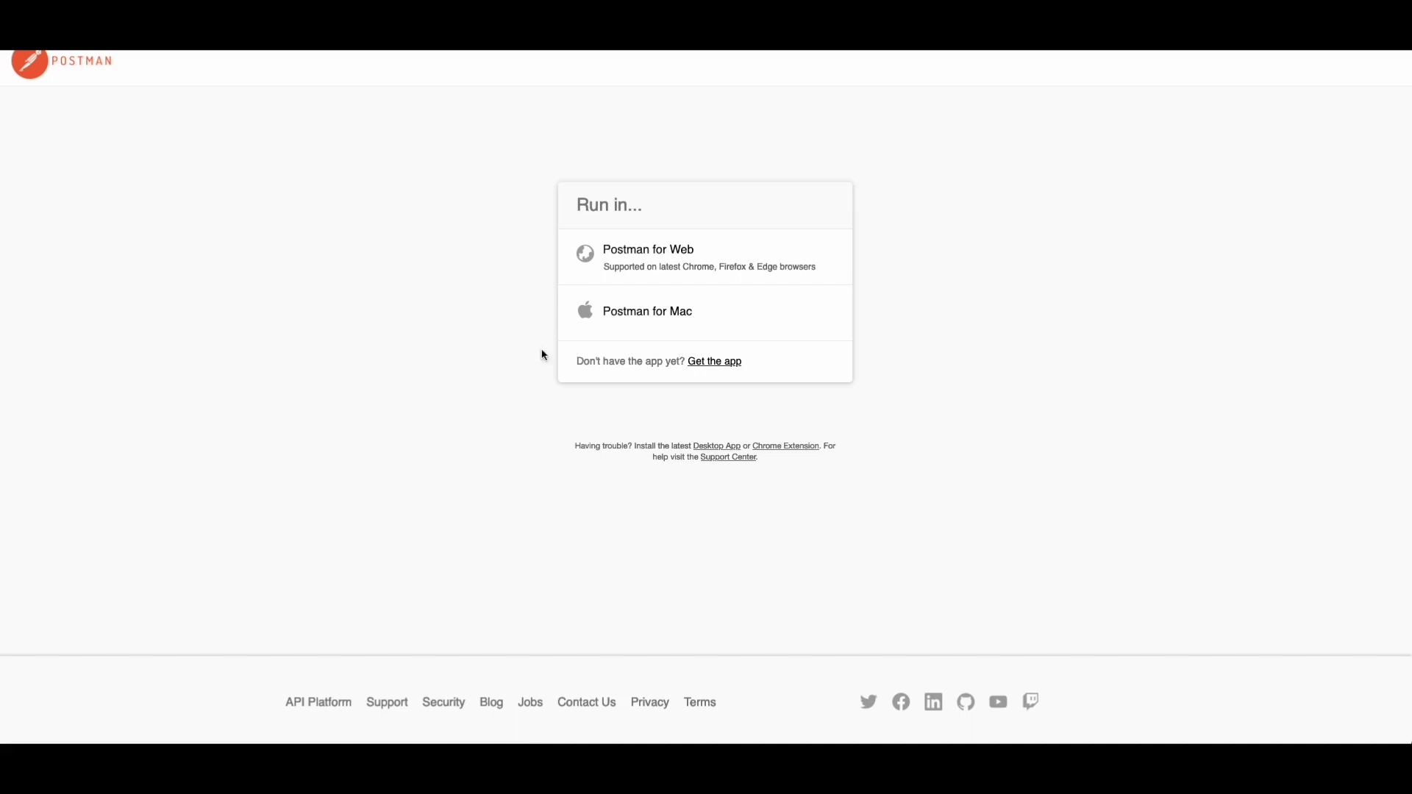
Step: Open the collection in Postman for Mac, bringing up the Import collection dialog
click(633, 311)
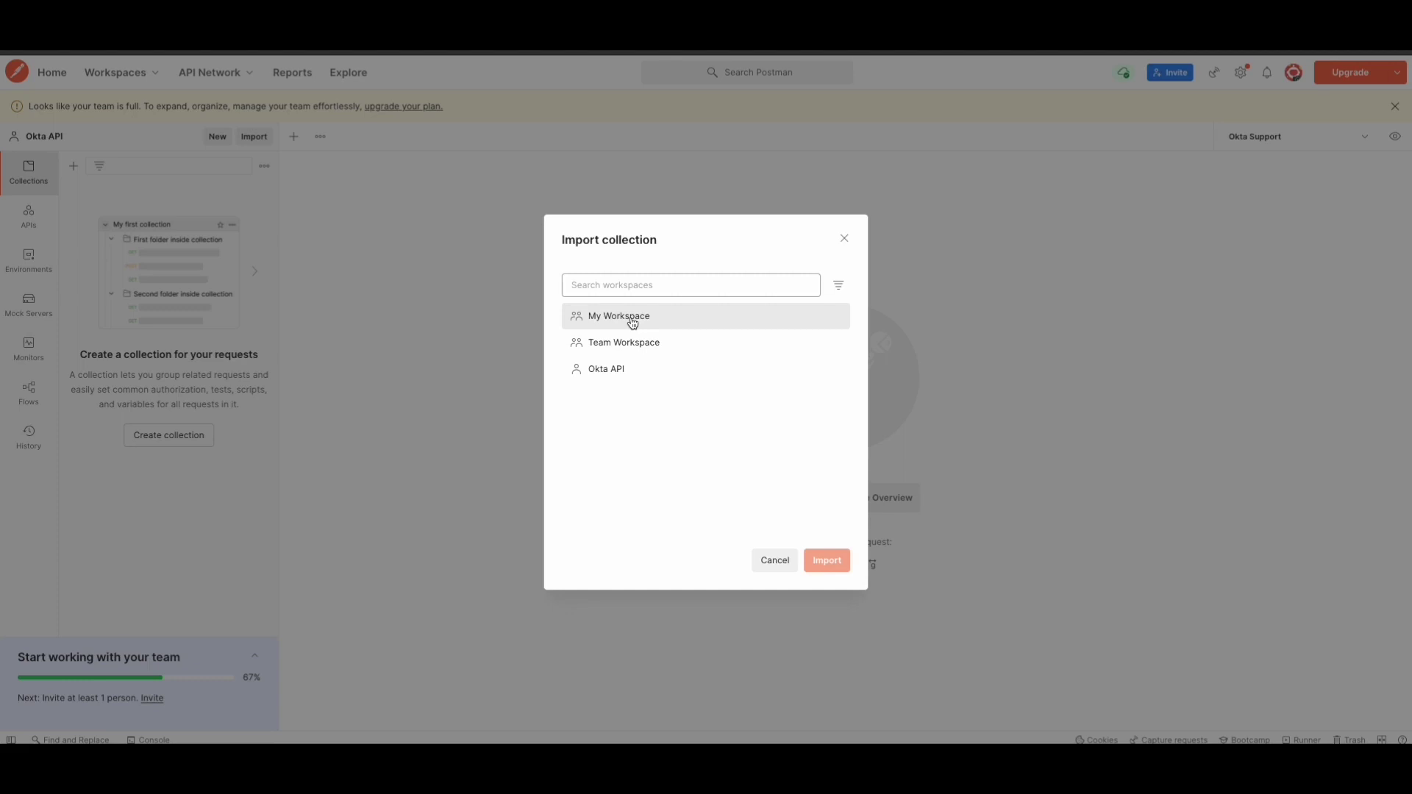
Step: Import Groups (Okta API) into the Okta API workspace, then return to the Okta browser page
click(616, 373)
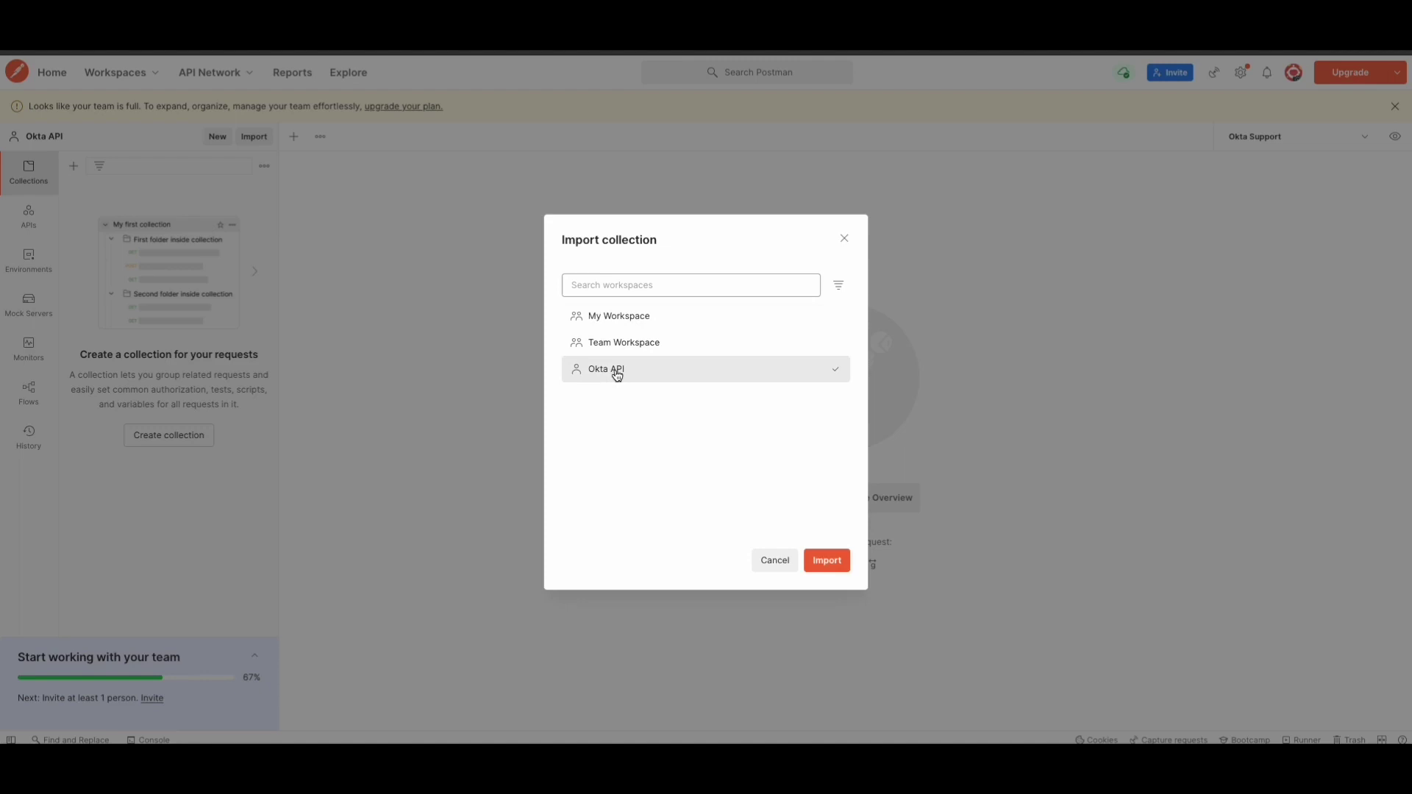
click(836, 560)
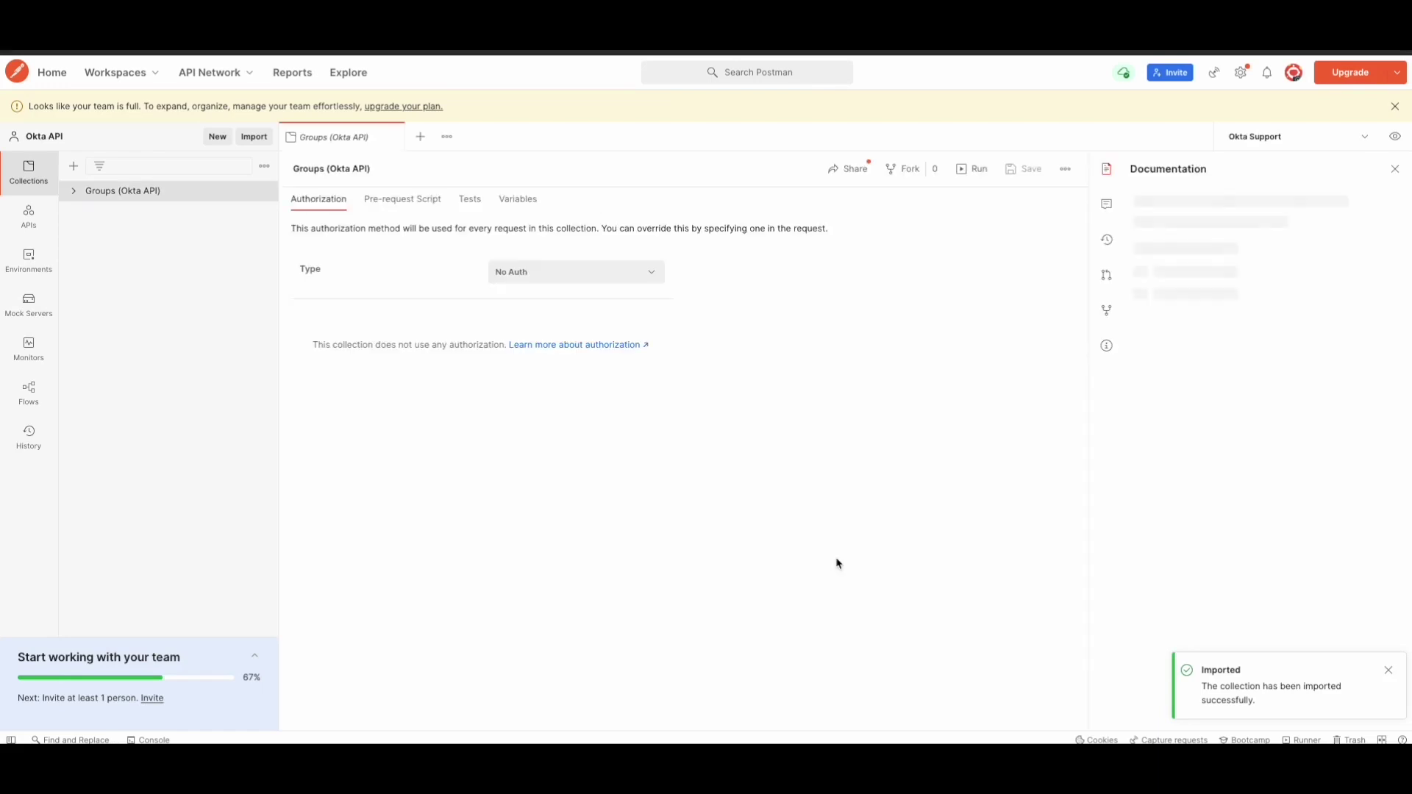
key(alt+Tab)
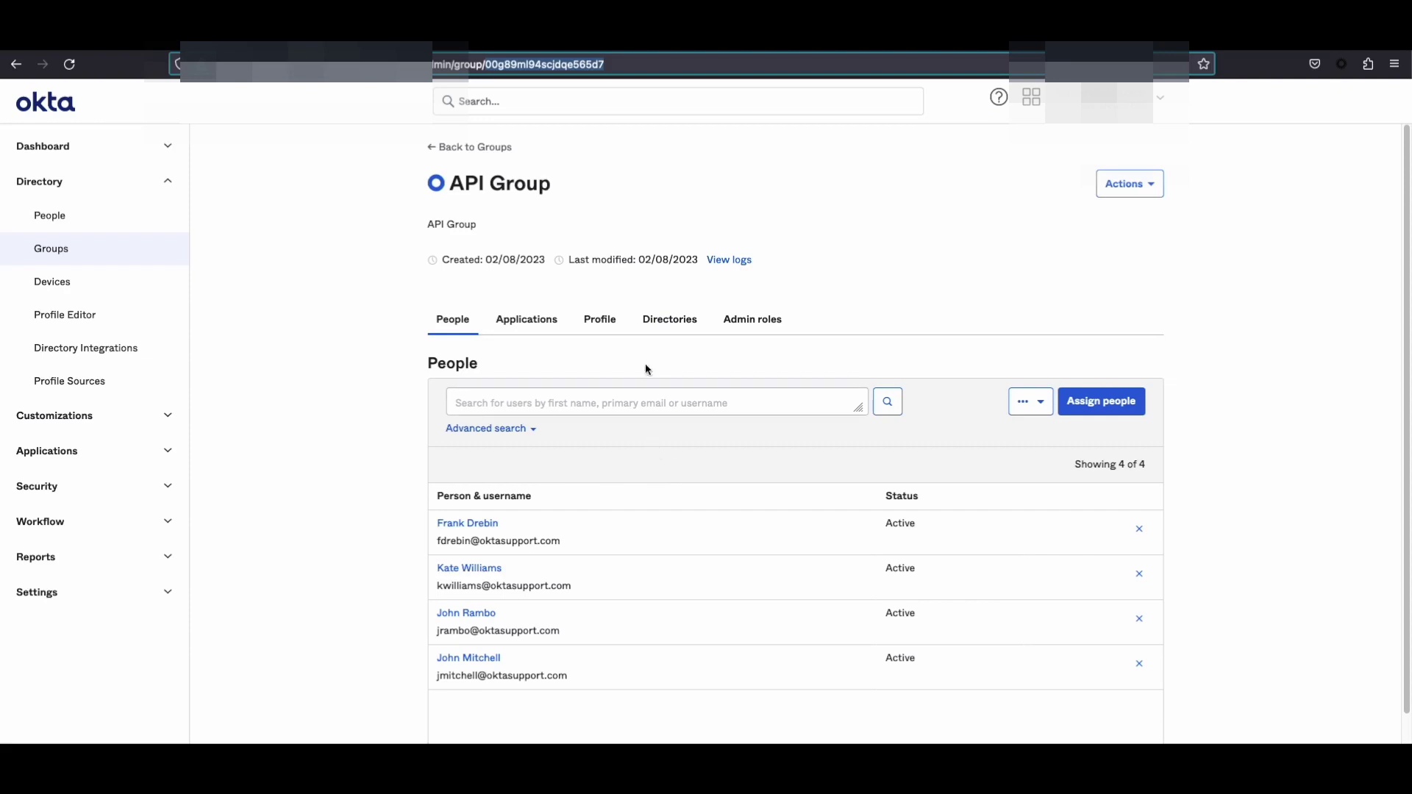
Step: Copy the API Group page URL containing its group ID, then return to Postman
right_click(571, 67)
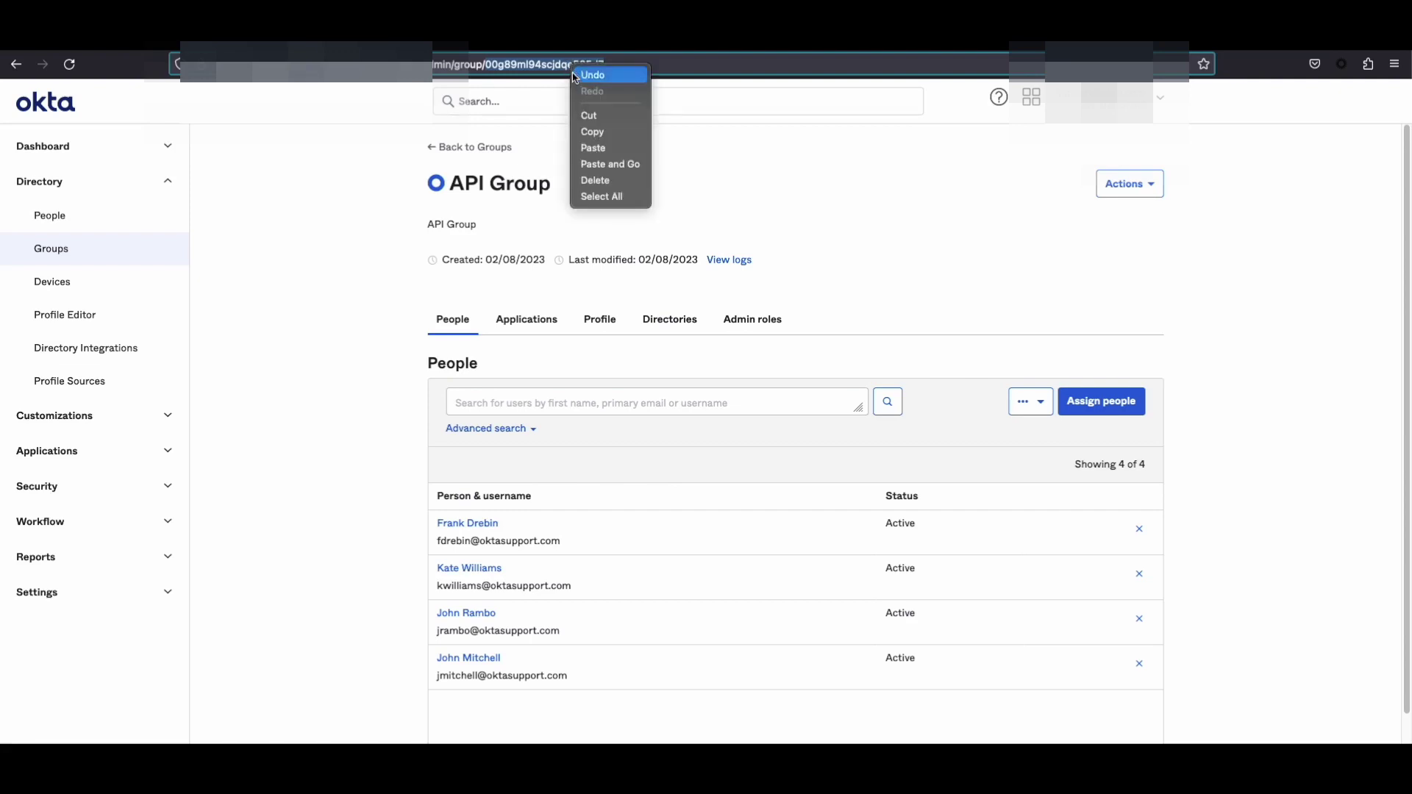
click(591, 132)
key(ctrl+Right)
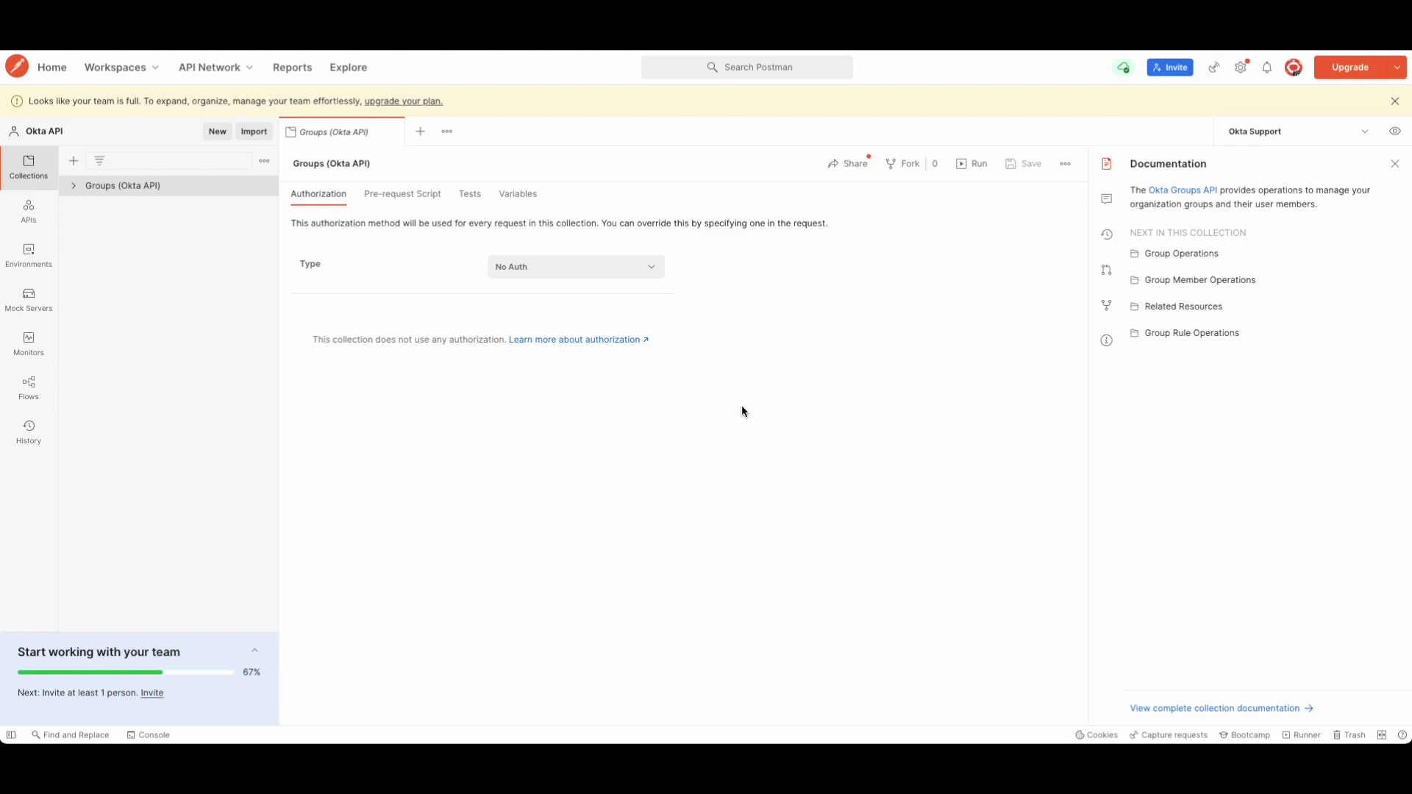
Step: Open List Group Members (Users) under Groups (Okta API) › Group Member Operations
click(77, 187)
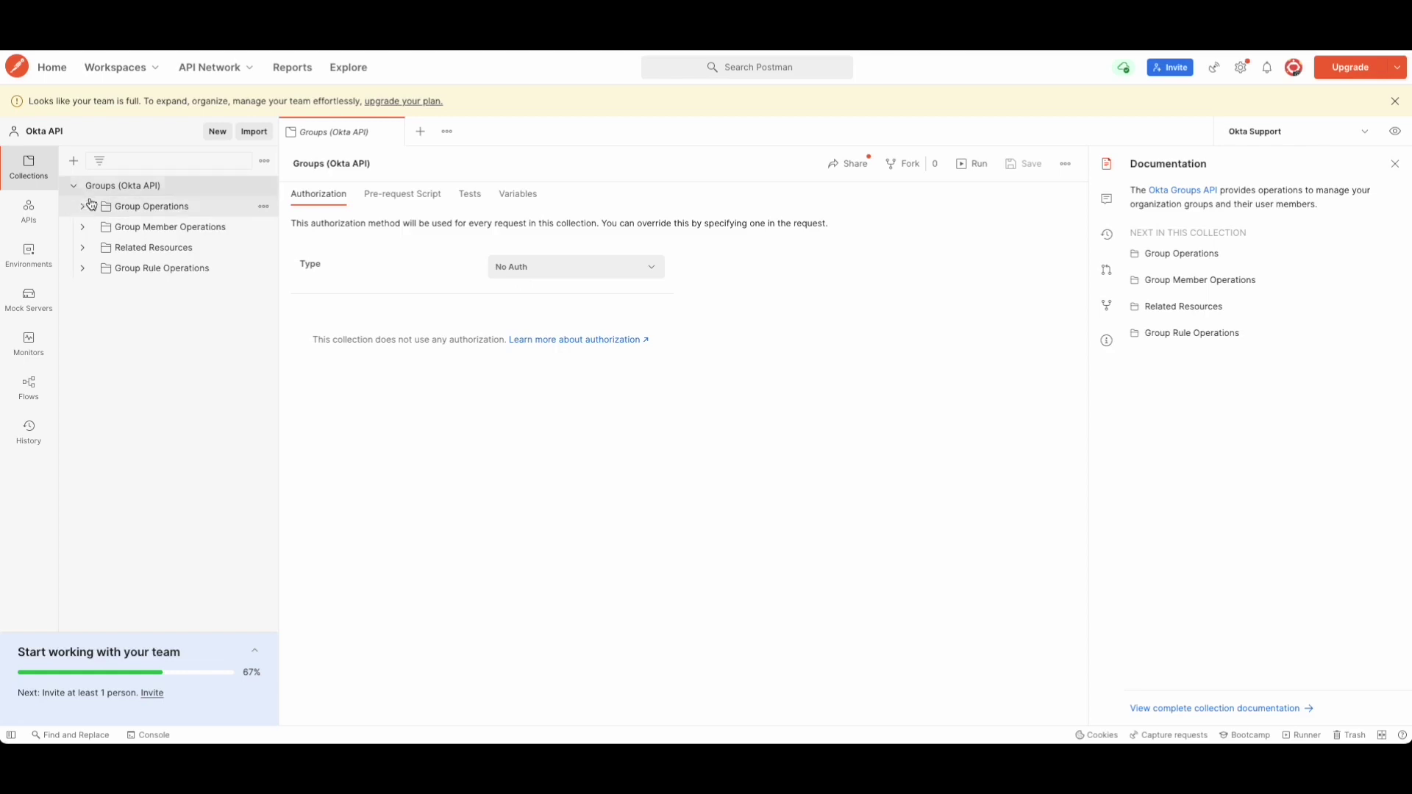
click(124, 227)
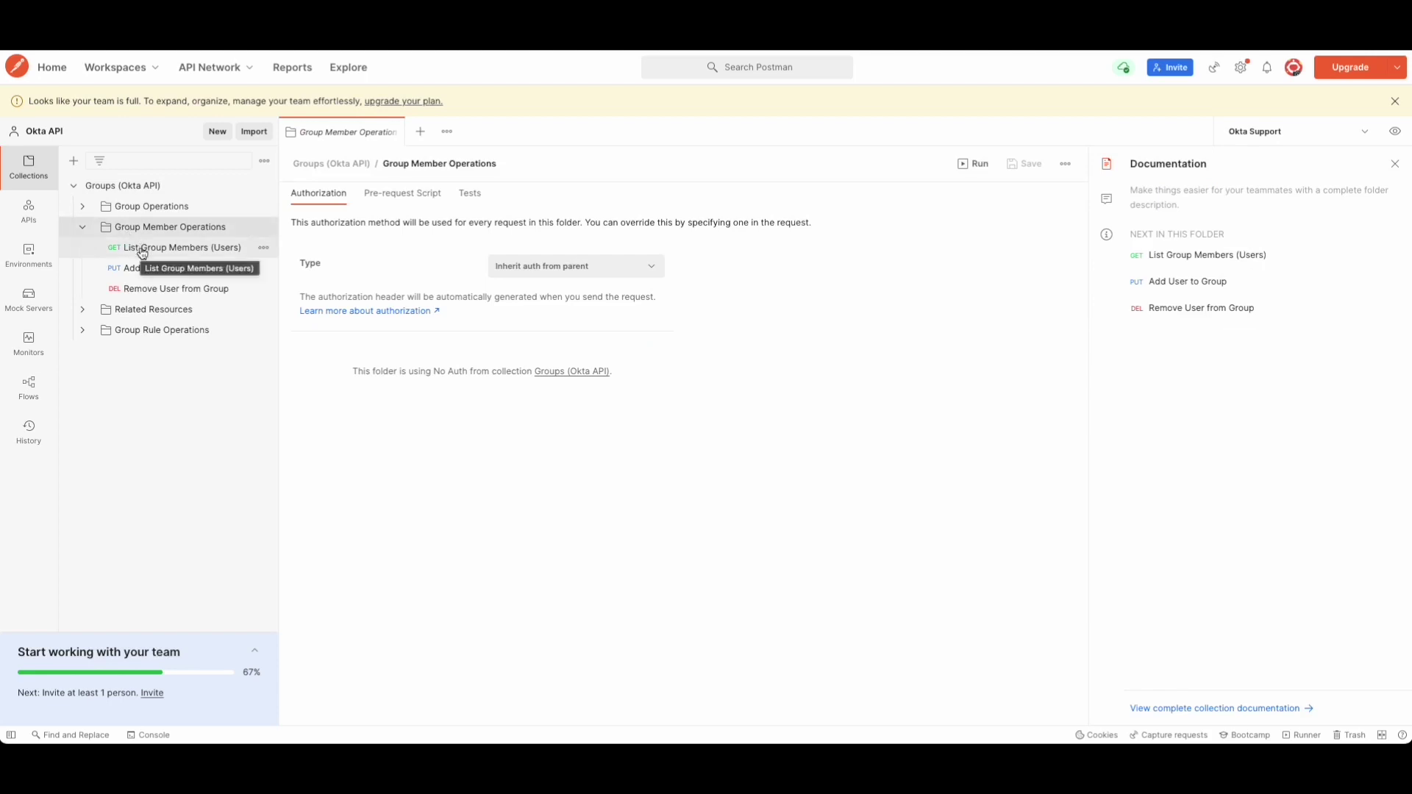
click(178, 248)
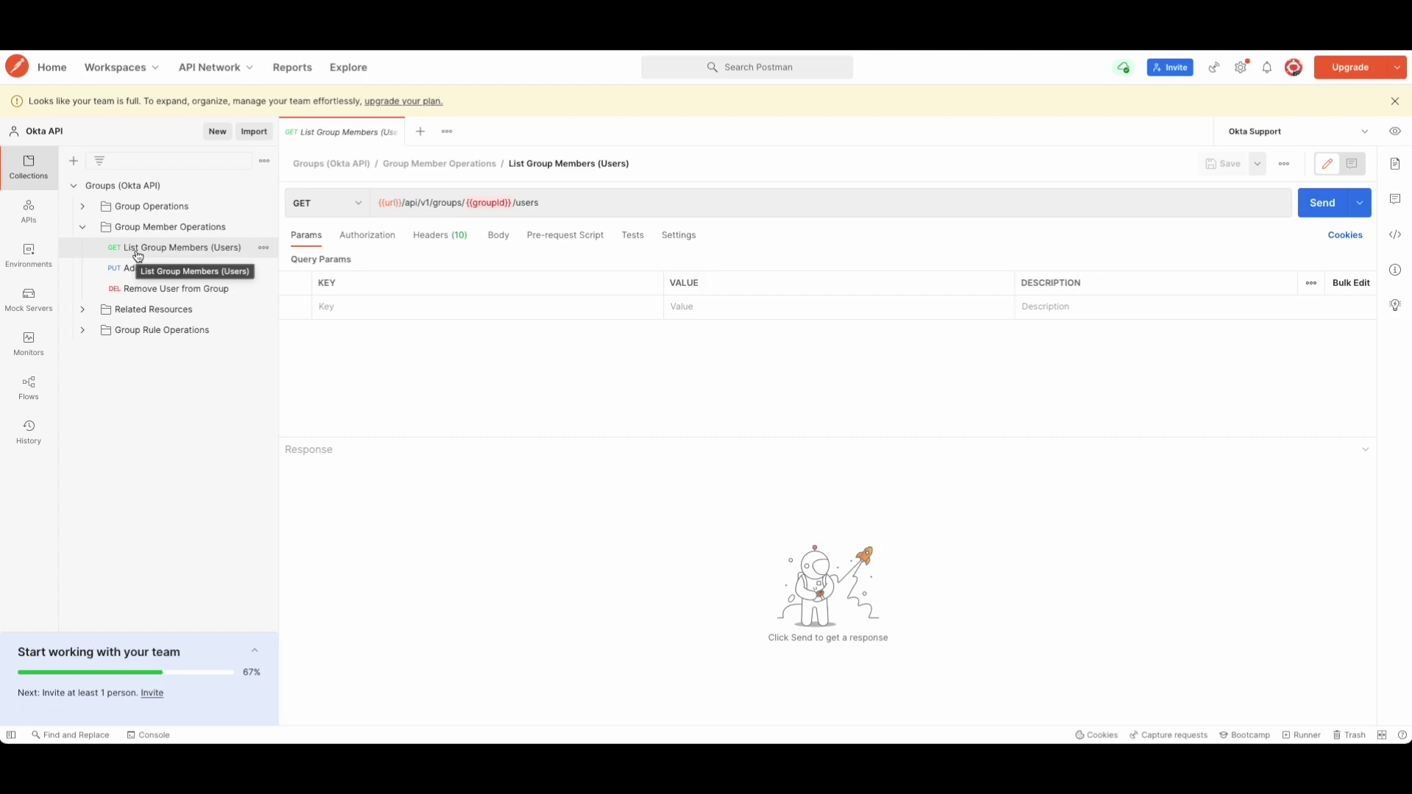
Step: Replace {{groupId}} in the URL with the copied Okta group ID and send the request
click(510, 202)
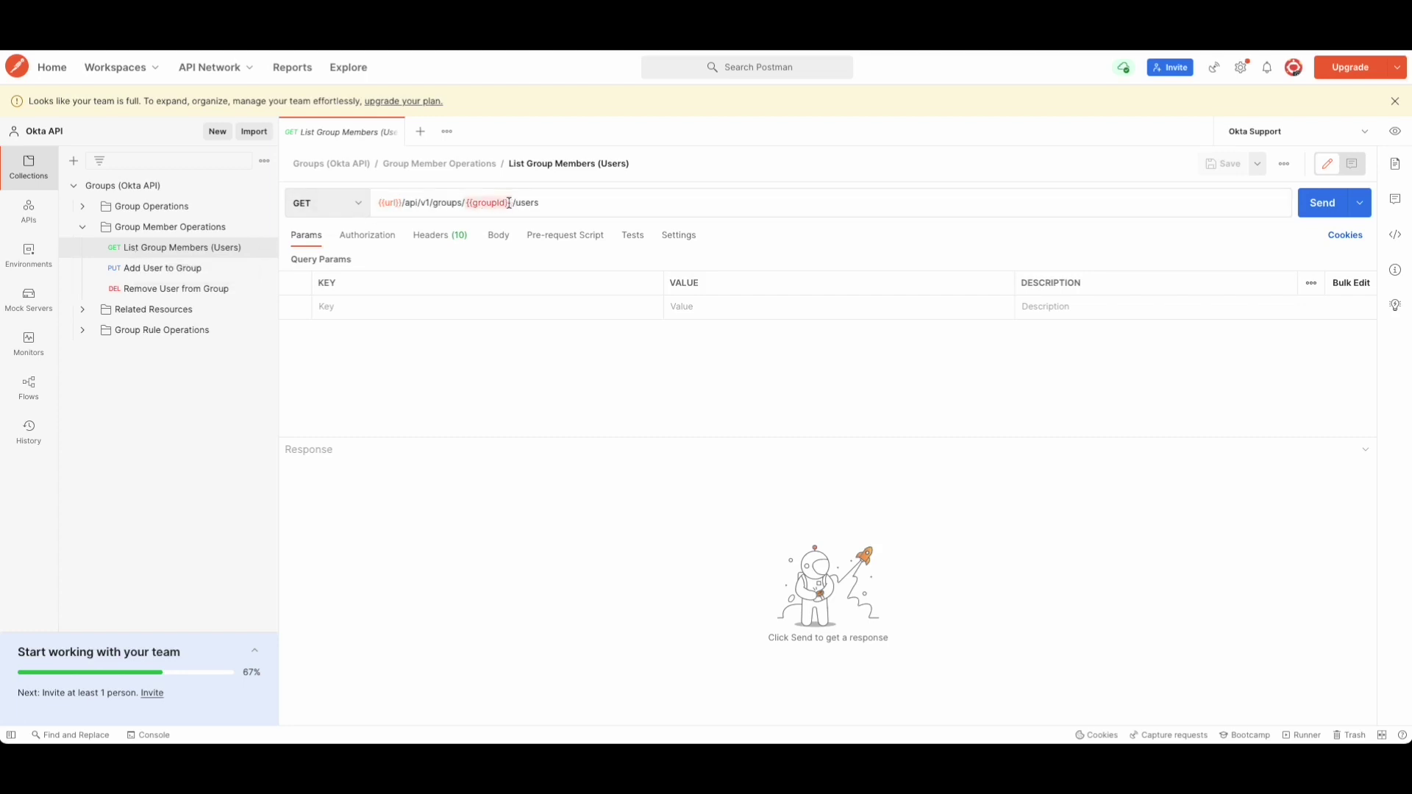
drag(510, 203, 466, 203)
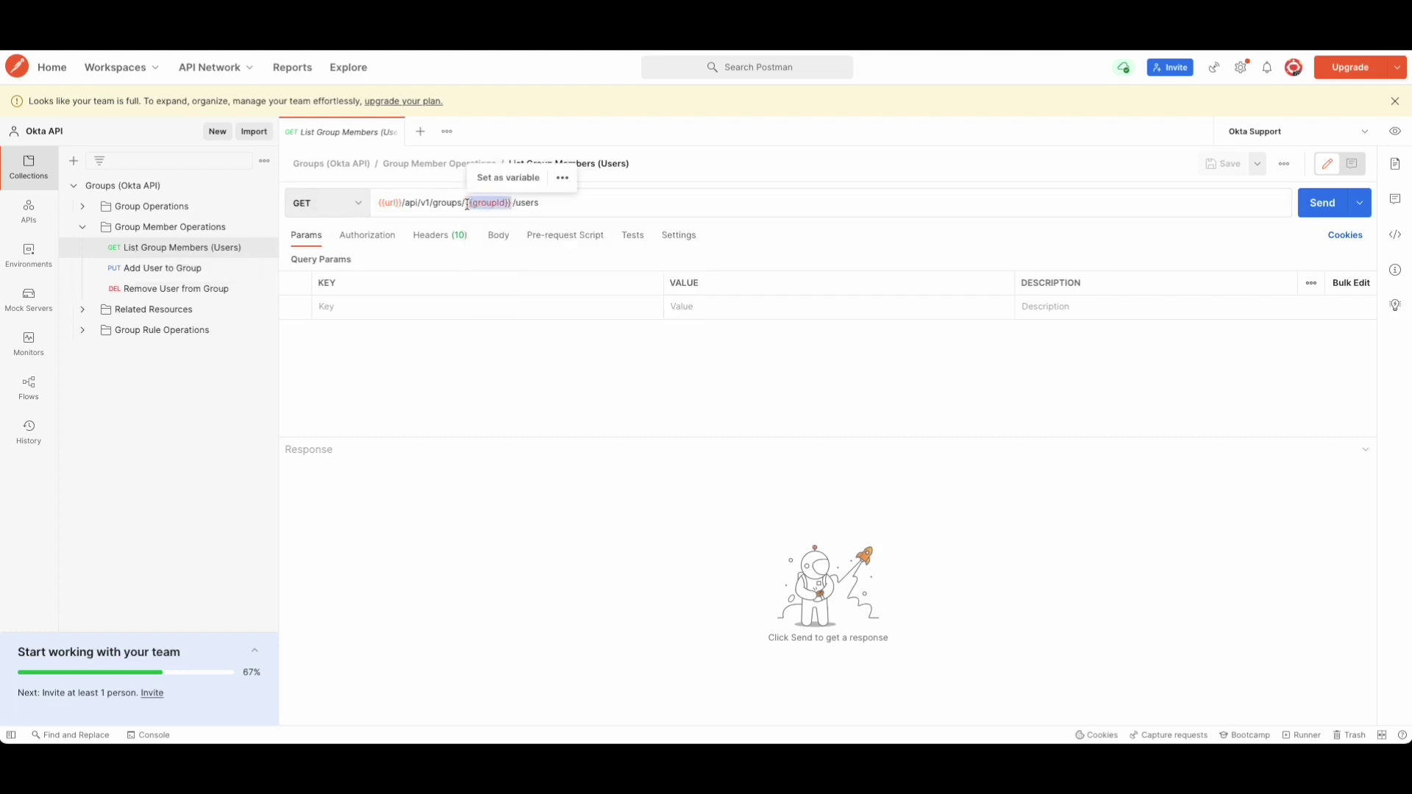
key(BackSpace)
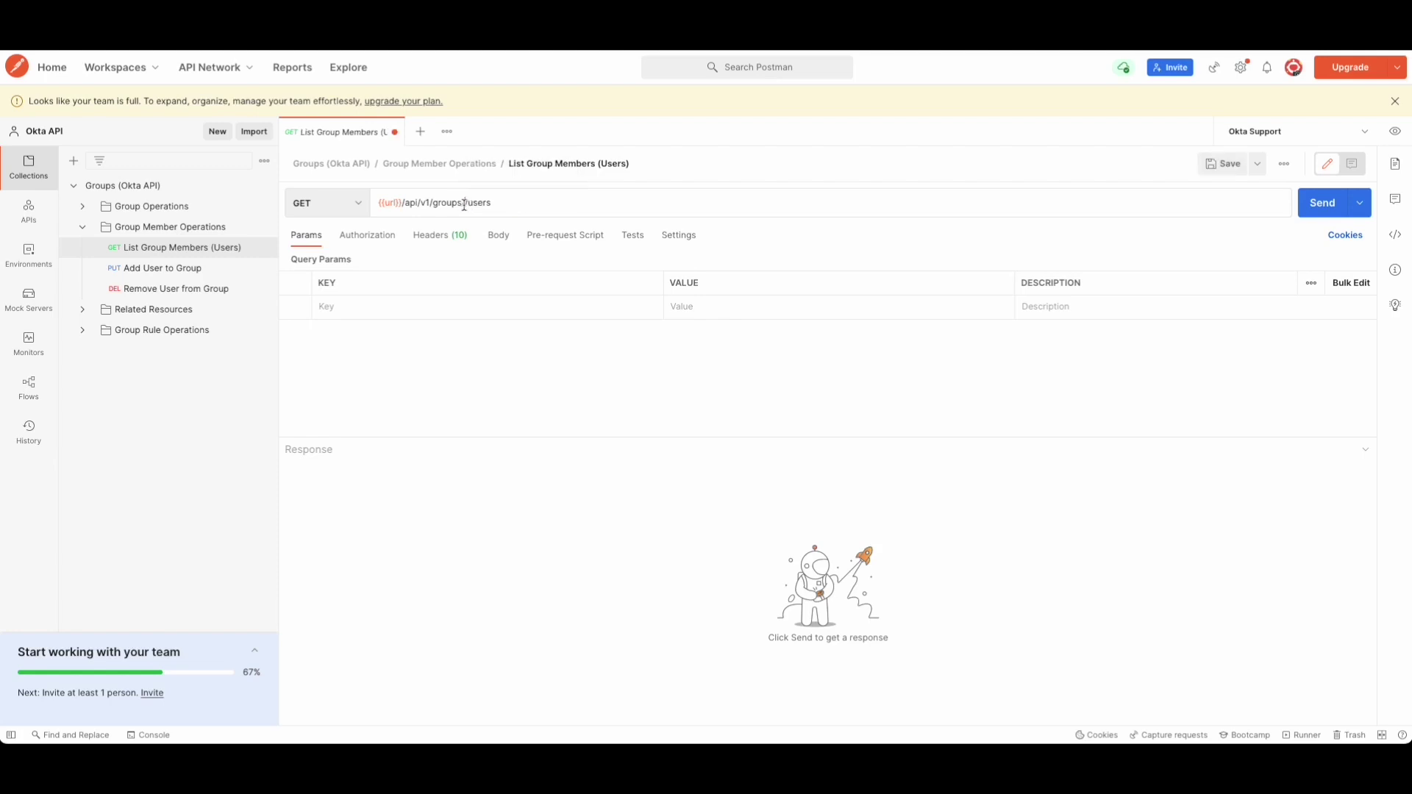
right_click(465, 203)
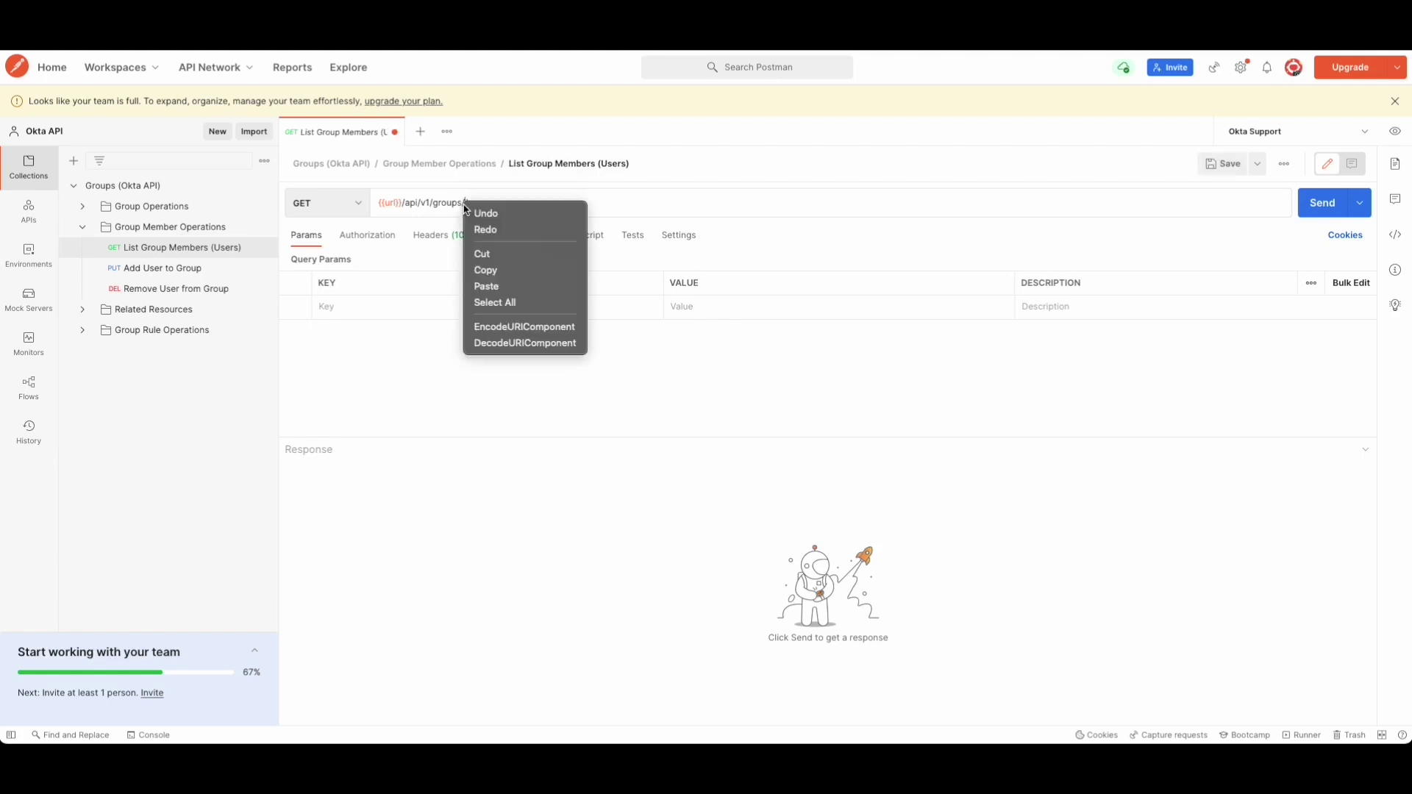
click(491, 289)
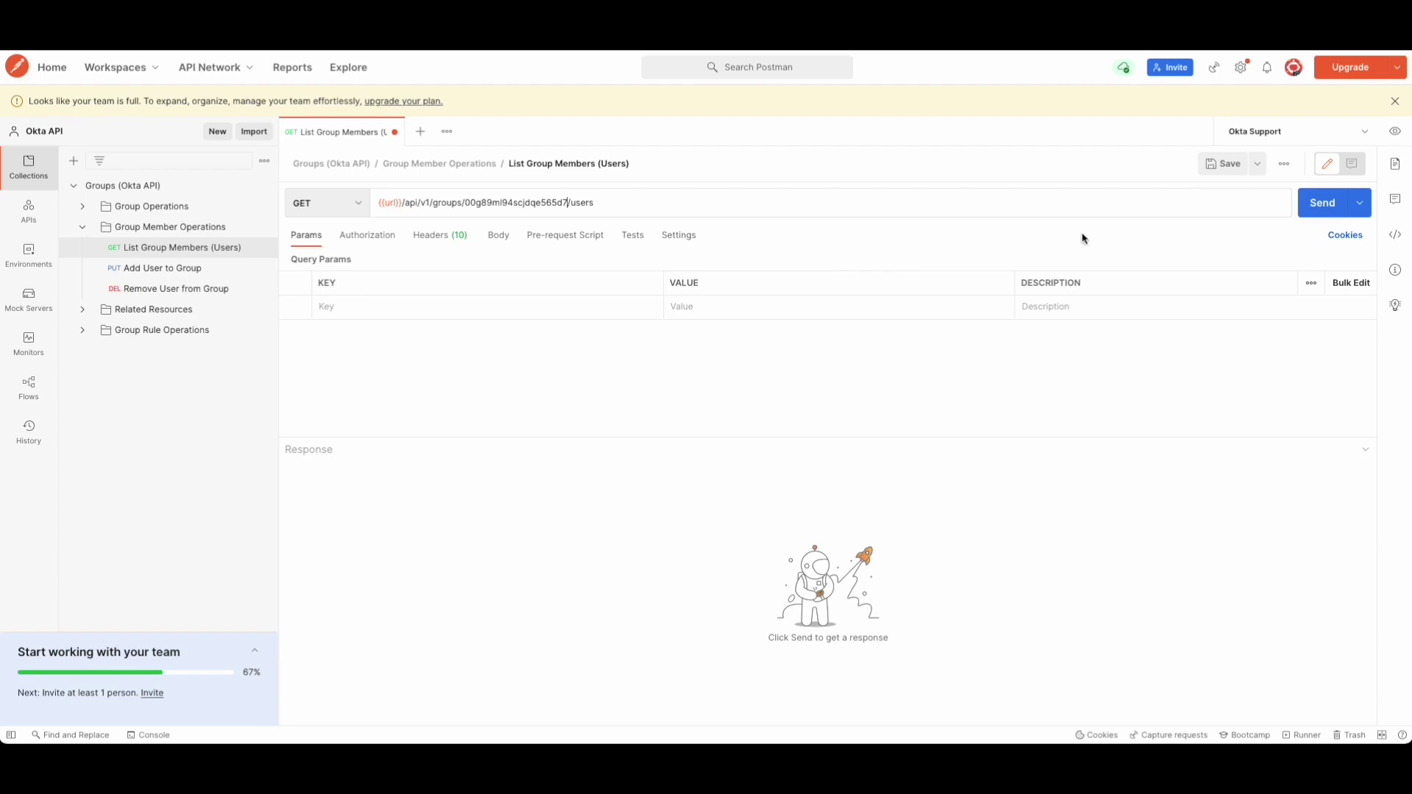
click(1322, 202)
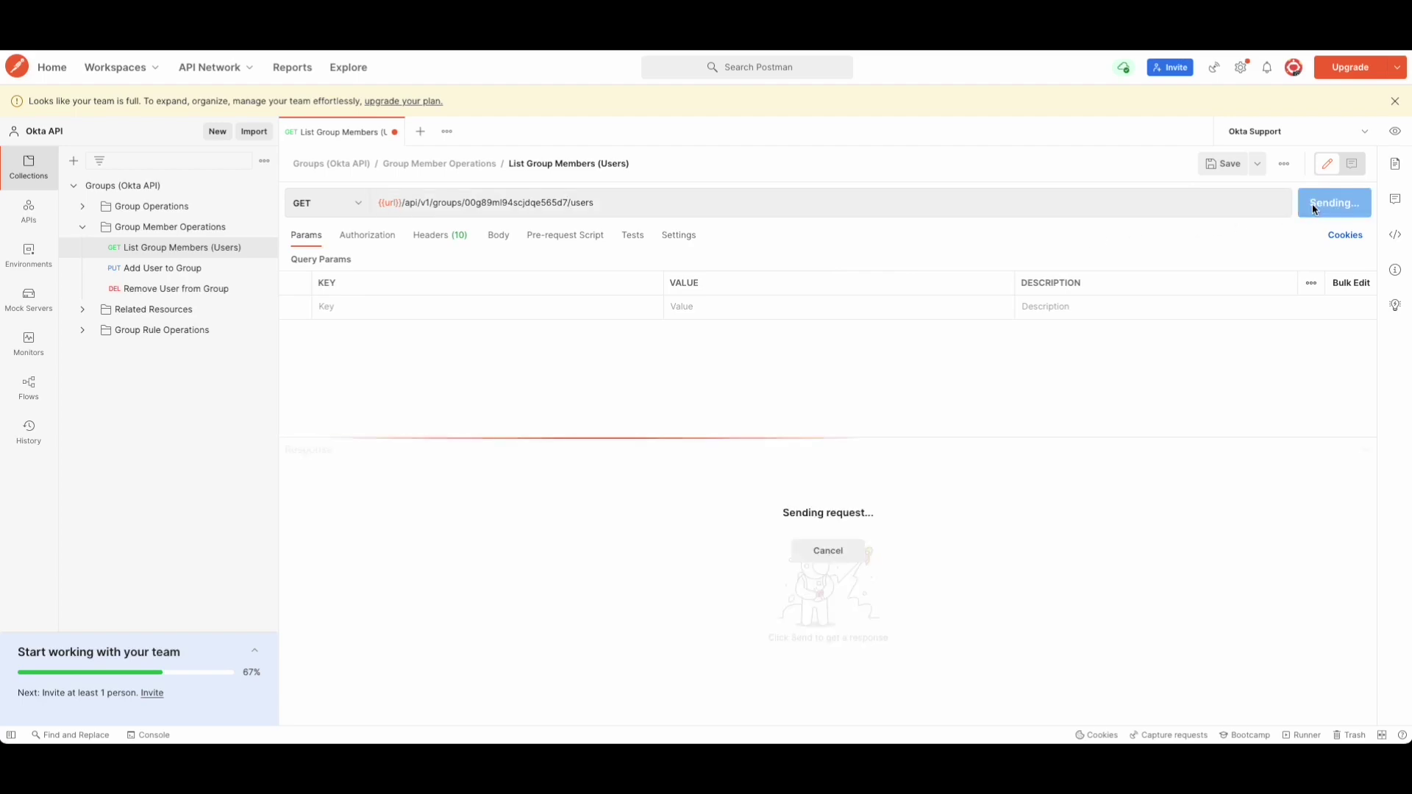